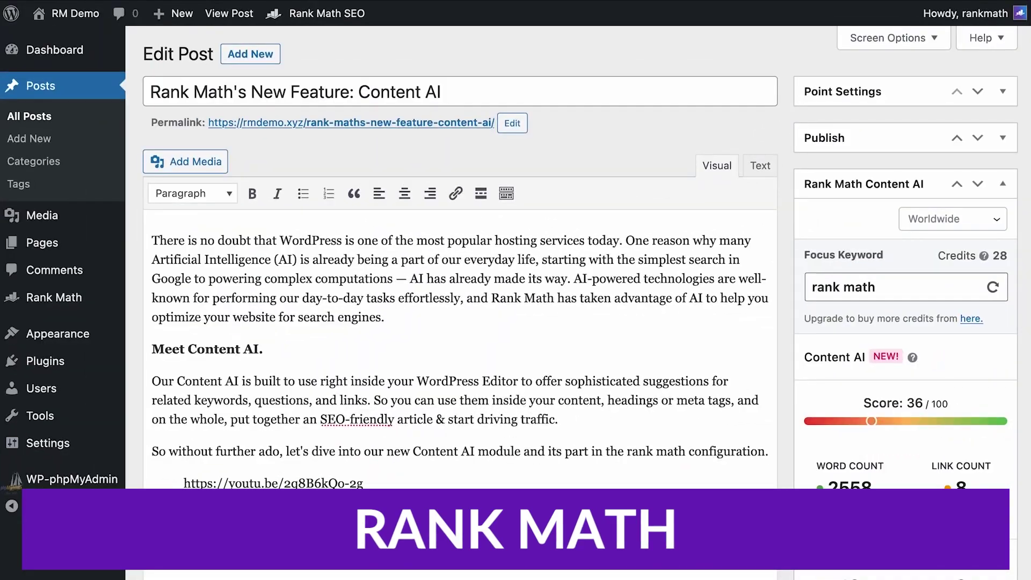
Step: Scroll the Rank Math sidebar down to the Keywords list
scroll(585, 301, "down", 4)
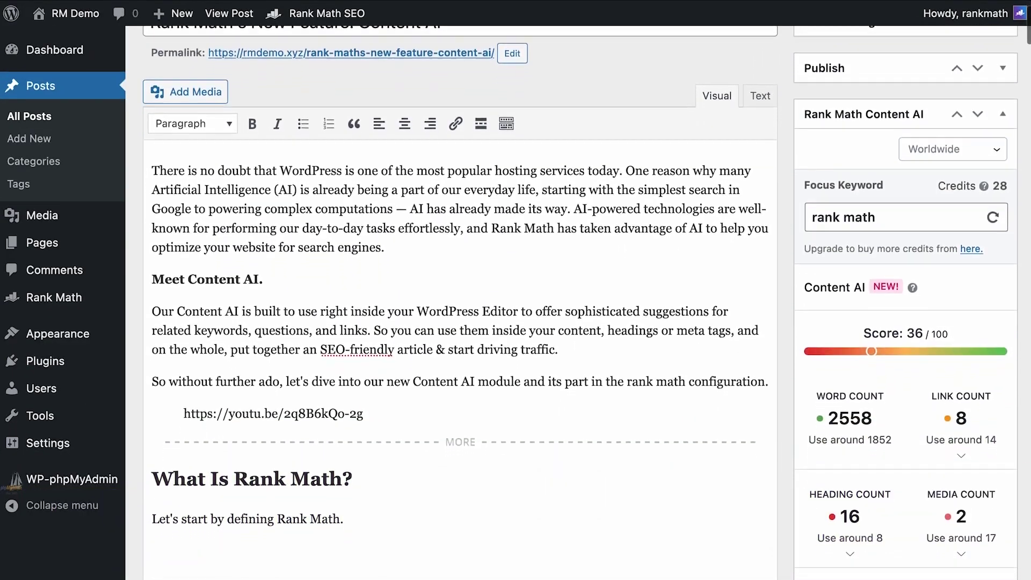
scroll(585, 301, "down", 5)
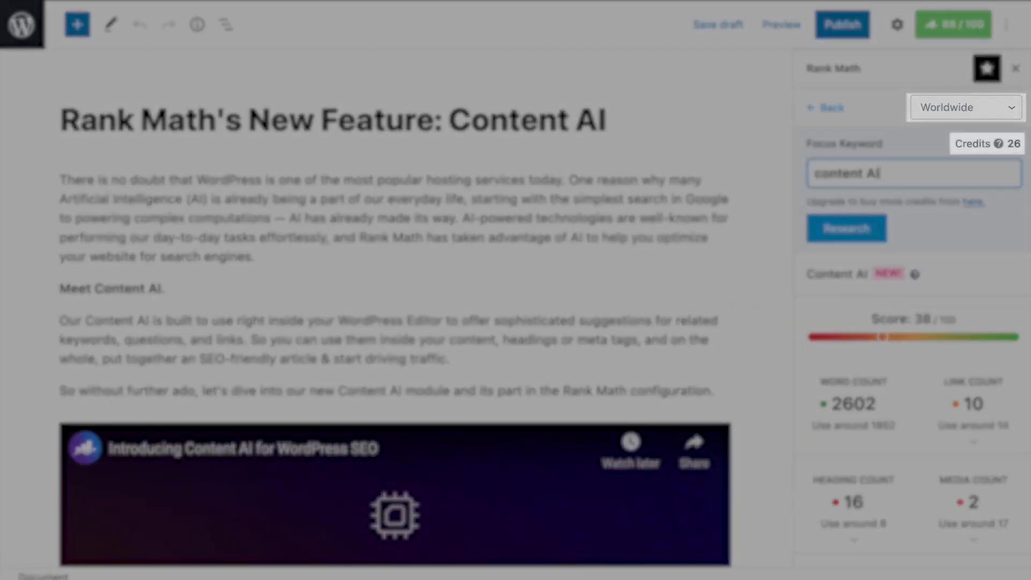
scroll(914, 309, "down", 5)
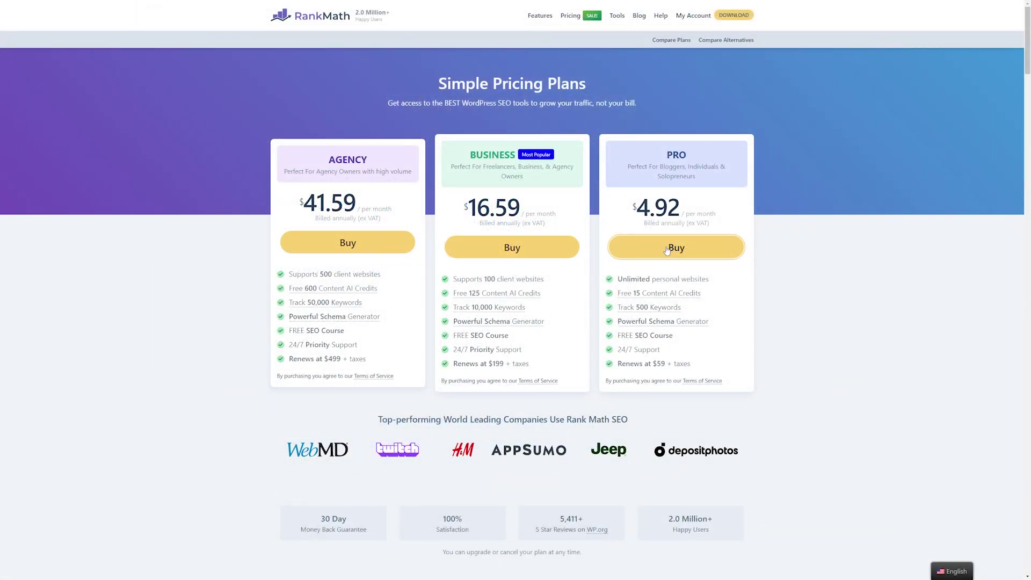
Step: Start buying a Rank Math plan from the pricing page's Buy button
left_click(514, 251)
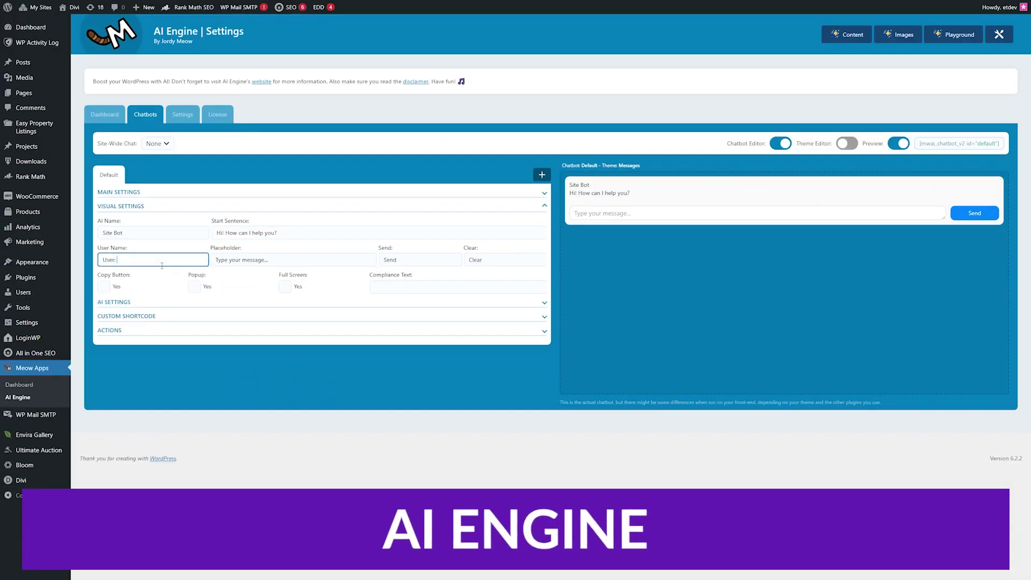
Step: Replace the chatbot placeholder text with "What would you like to know?"
left_click(280, 263)
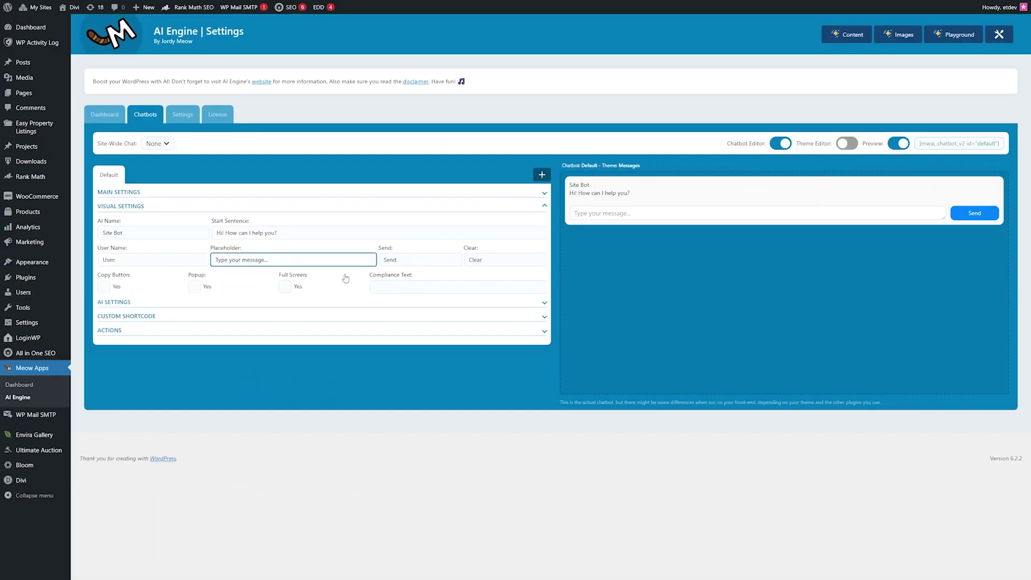
key("ctrl+a")
type("Wh")
left_click(324, 228)
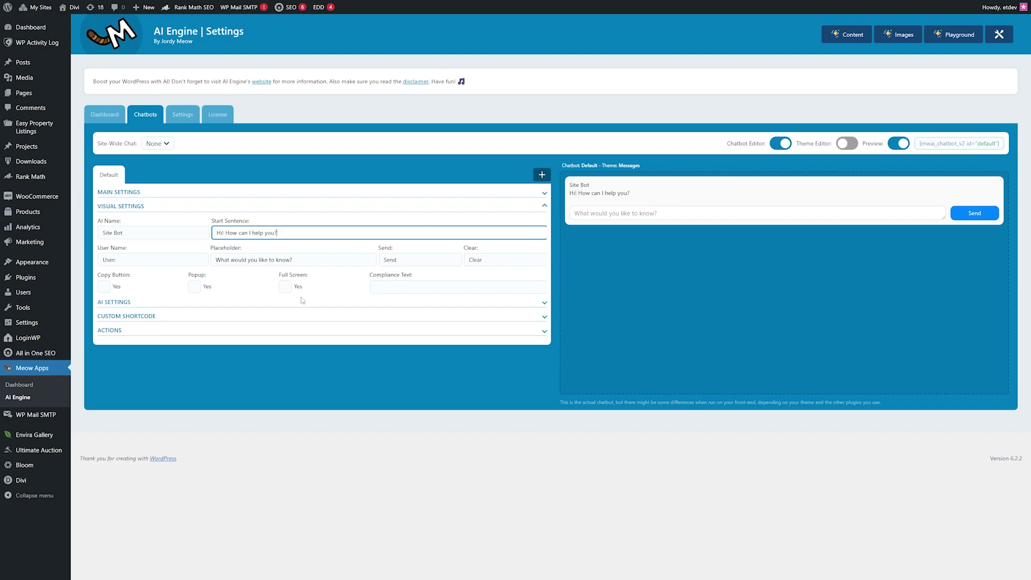
Step: Review the chatbot's AI Settings (keeping turbo), Custom Shortcode and Actions sections
left_click(136, 303)
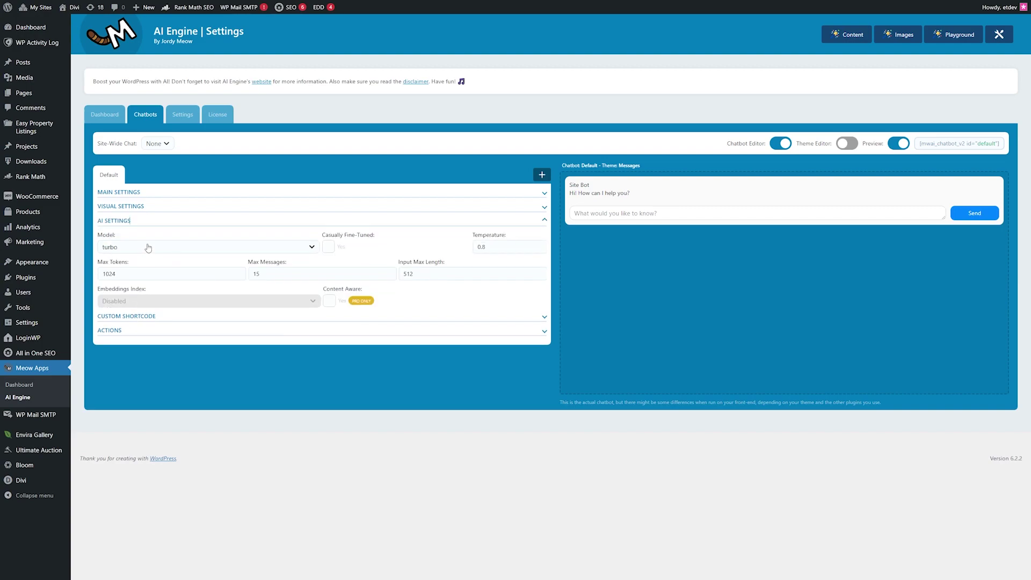
left_click(148, 248)
left_click(385, 247)
left_click(134, 317)
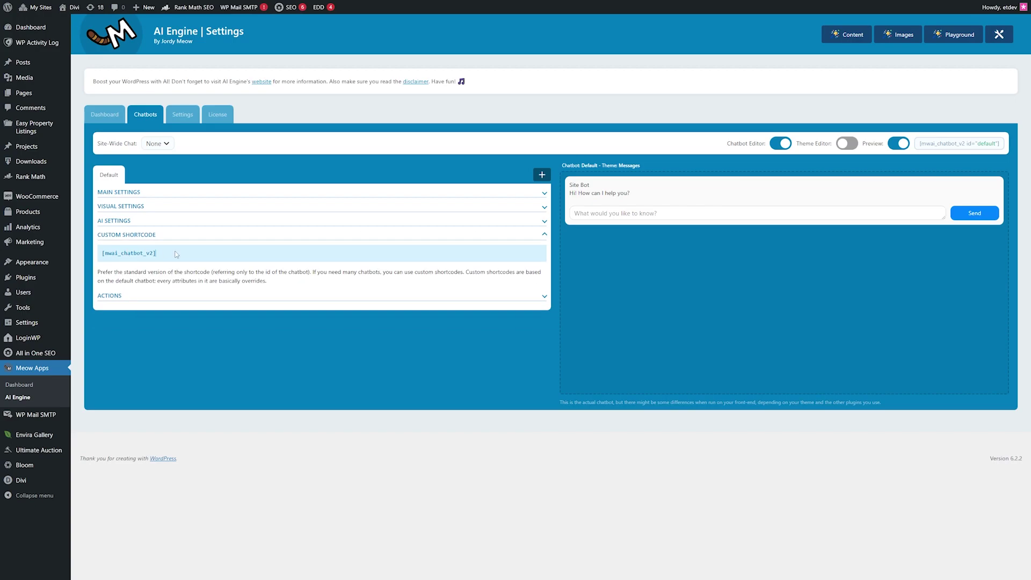
left_click_drag(177, 254, 102, 253)
left_click(116, 297)
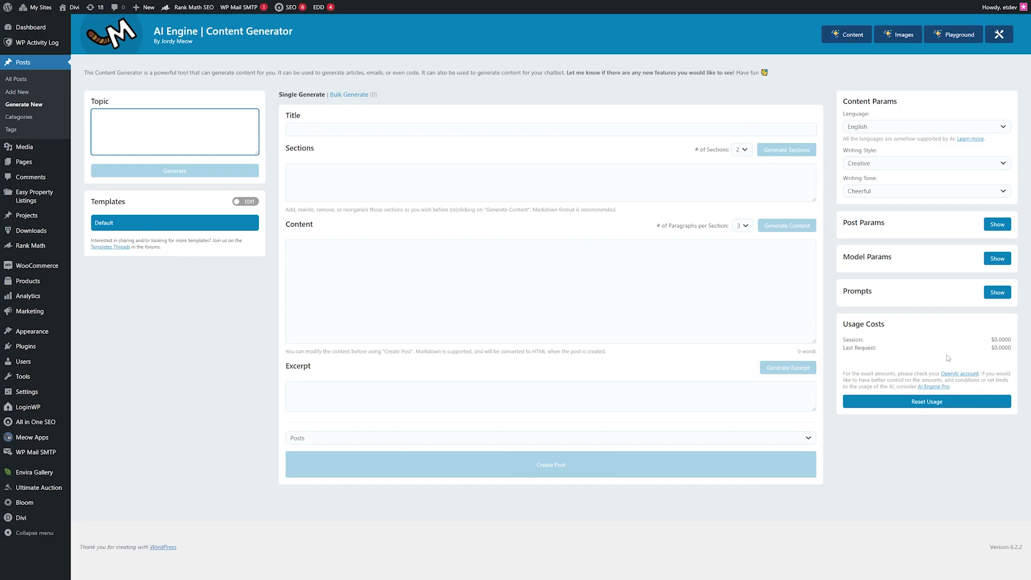
left_click(903, 167)
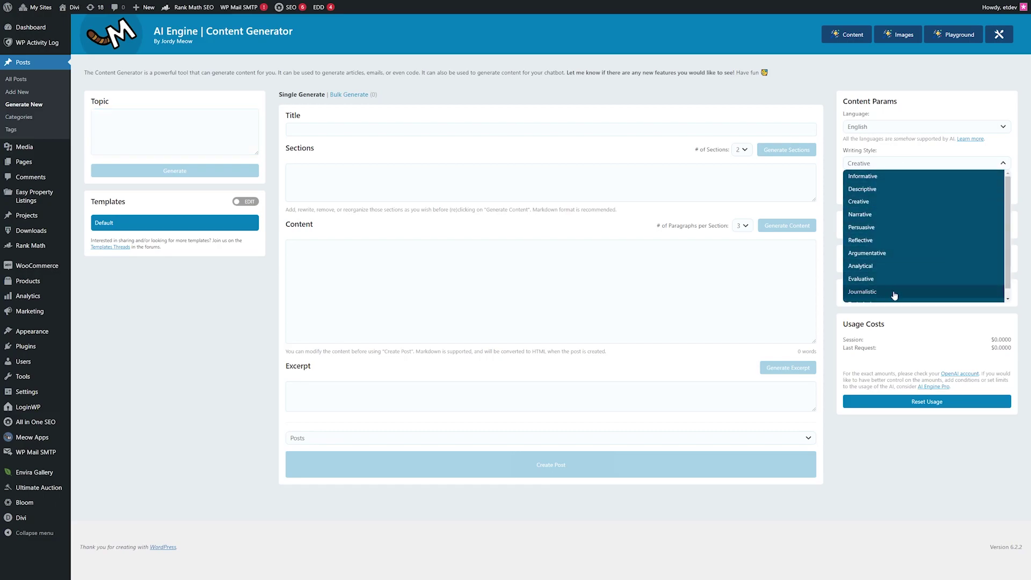
left_click(896, 169)
left_click(896, 169)
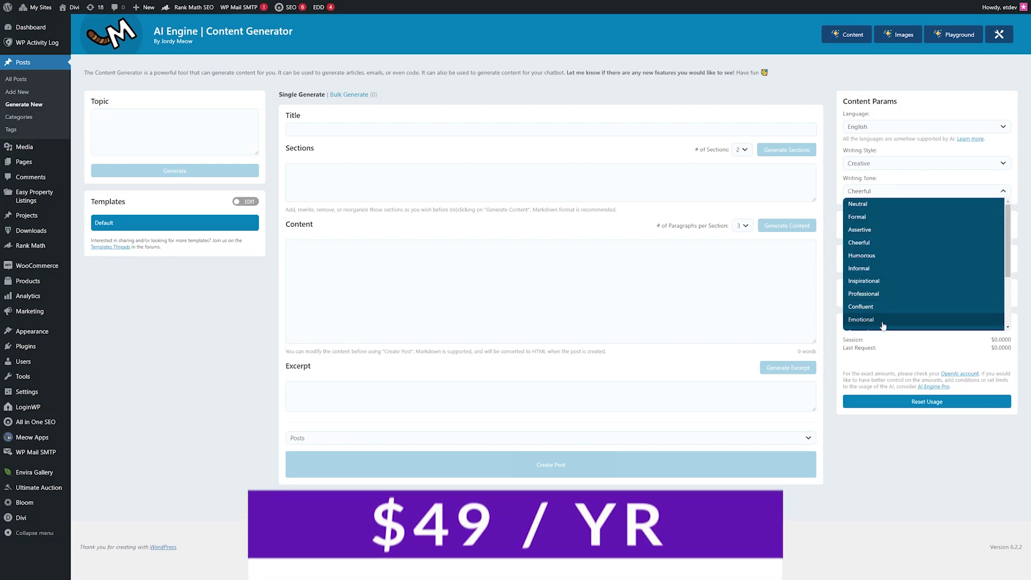
left_click(882, 203)
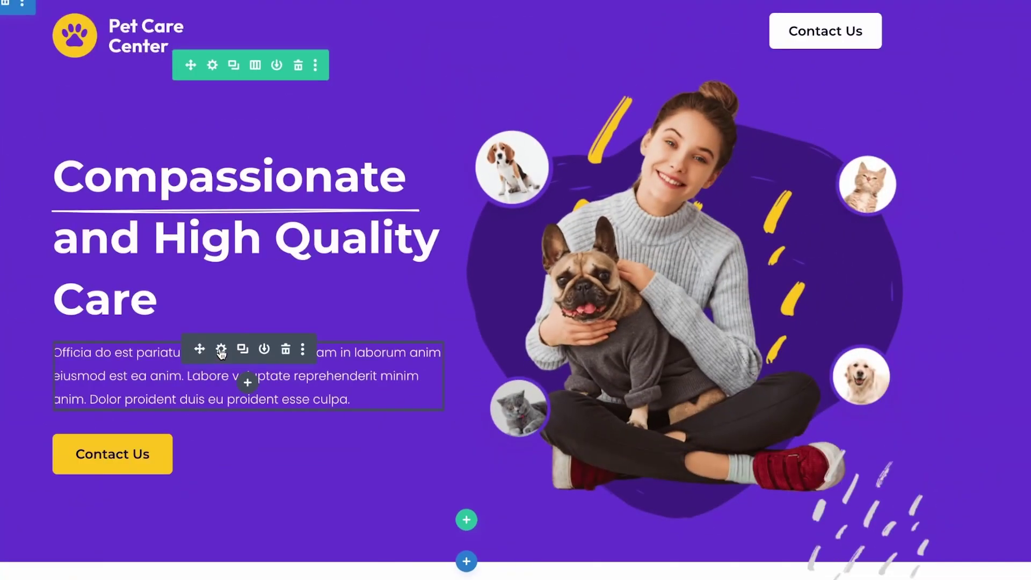
Step: Set the hero text's AI writer to Friendly tone and Descriptive style
left_click(221, 359)
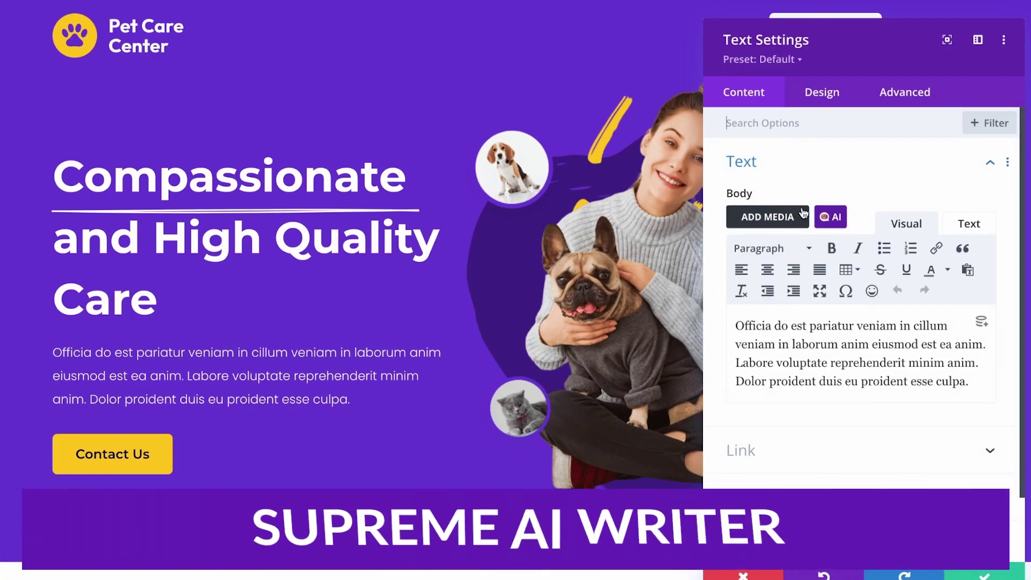
left_click(824, 216)
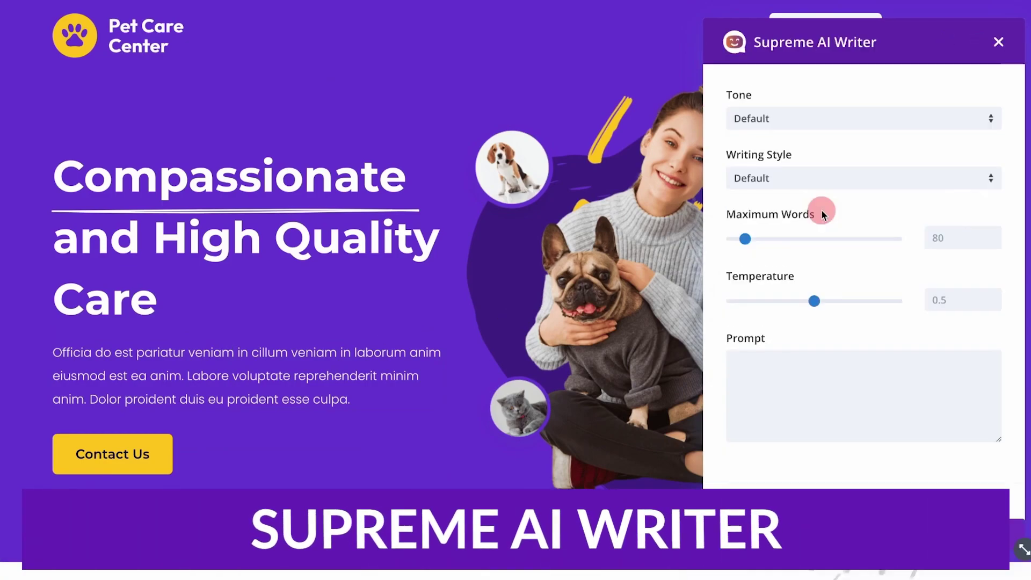
left_click(734, 115)
left_click(778, 279)
left_click(794, 173)
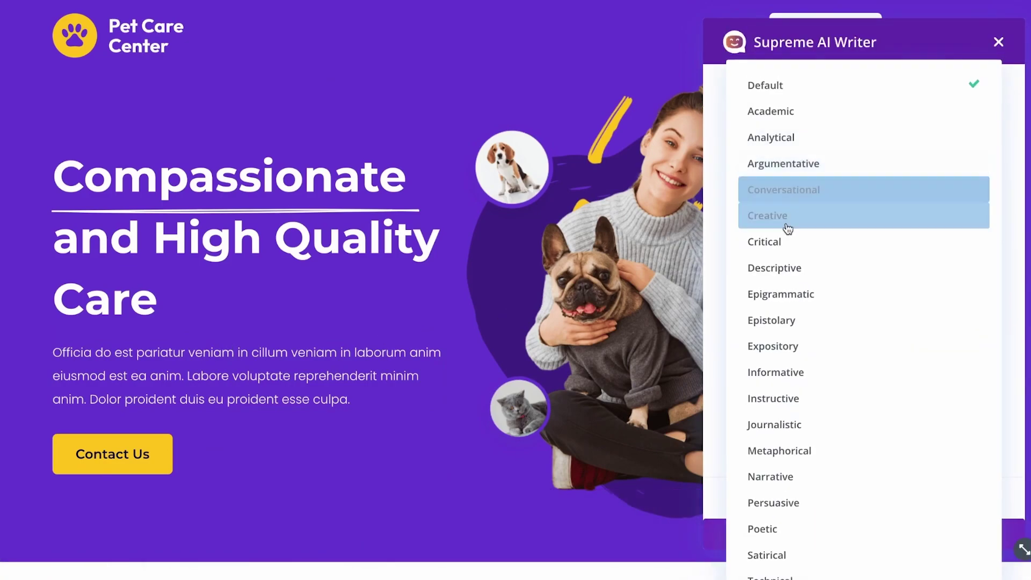
left_click(782, 267)
Step: Generate and regenerate a Divi Theme description, then use it as the hero text
left_click(774, 352)
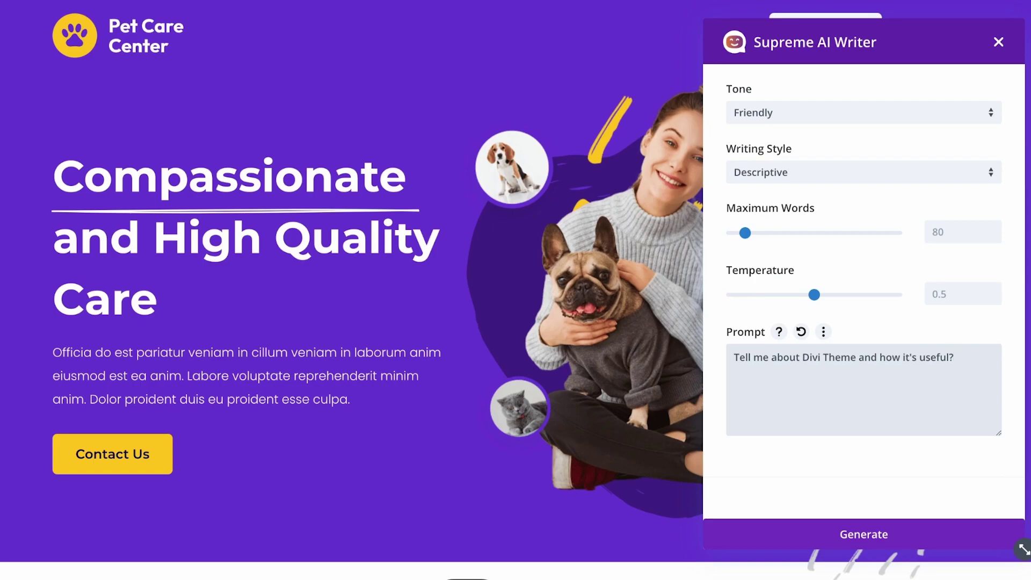
left_click(831, 530)
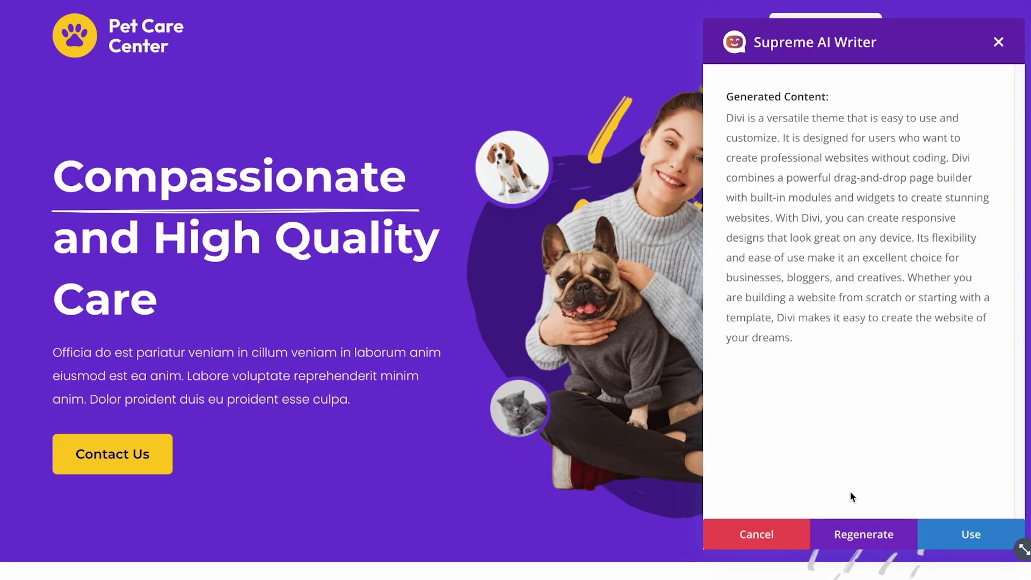
left_click_drag(801, 328, 716, 120)
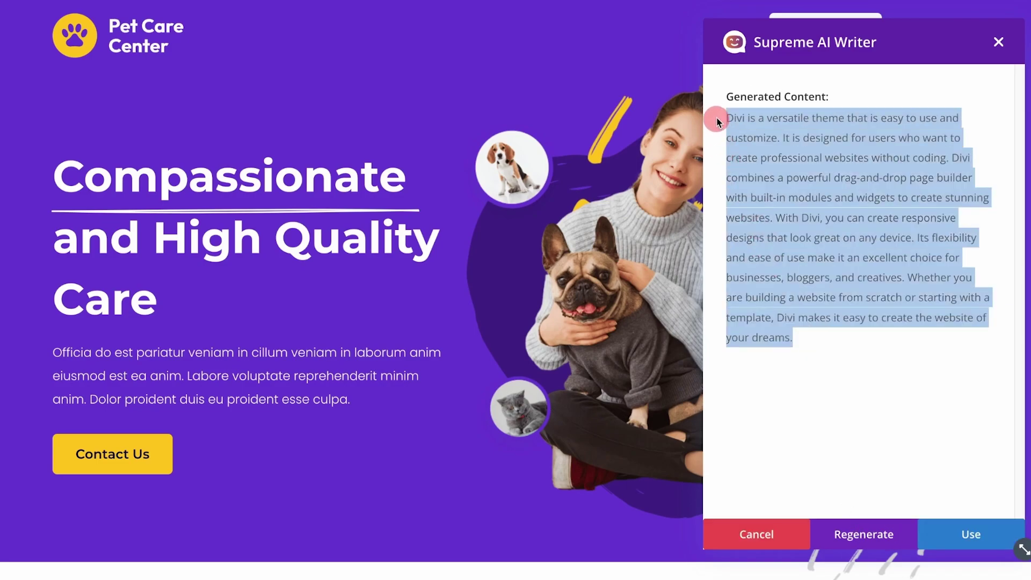
left_click(781, 375)
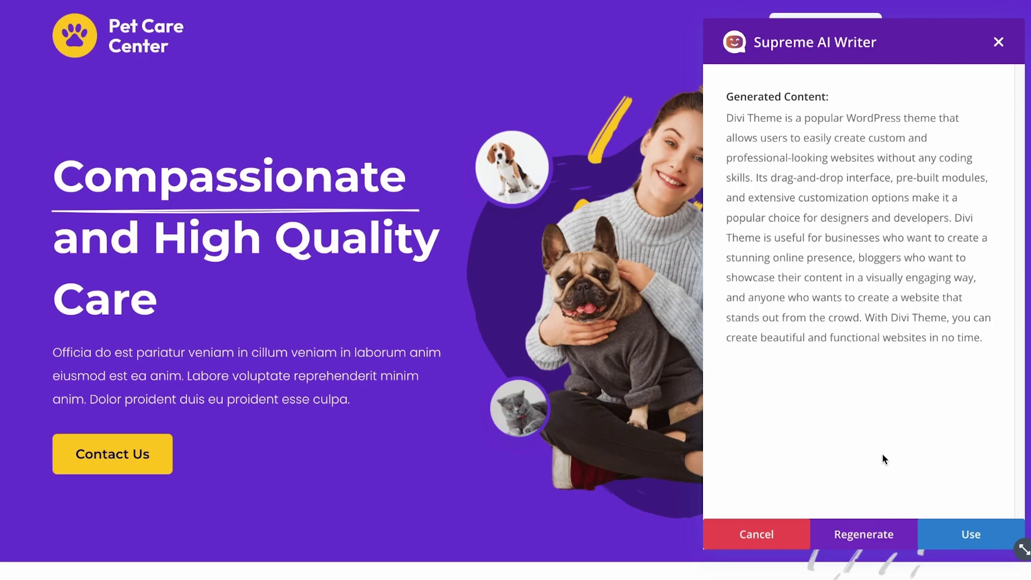
left_click_drag(990, 338, 726, 115)
left_click(725, 114)
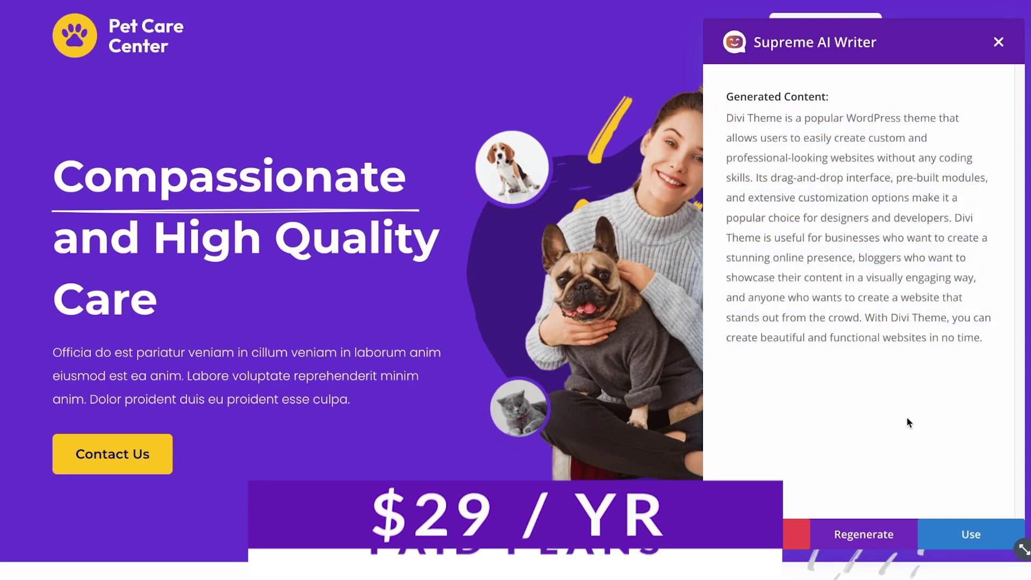
left_click(969, 534)
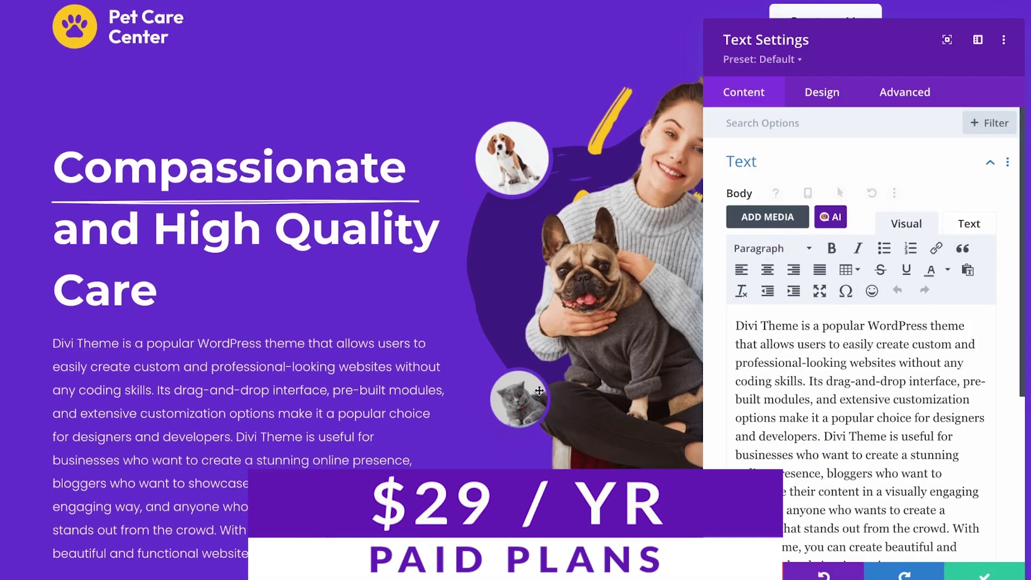
scroll(539, 390, "down", 3)
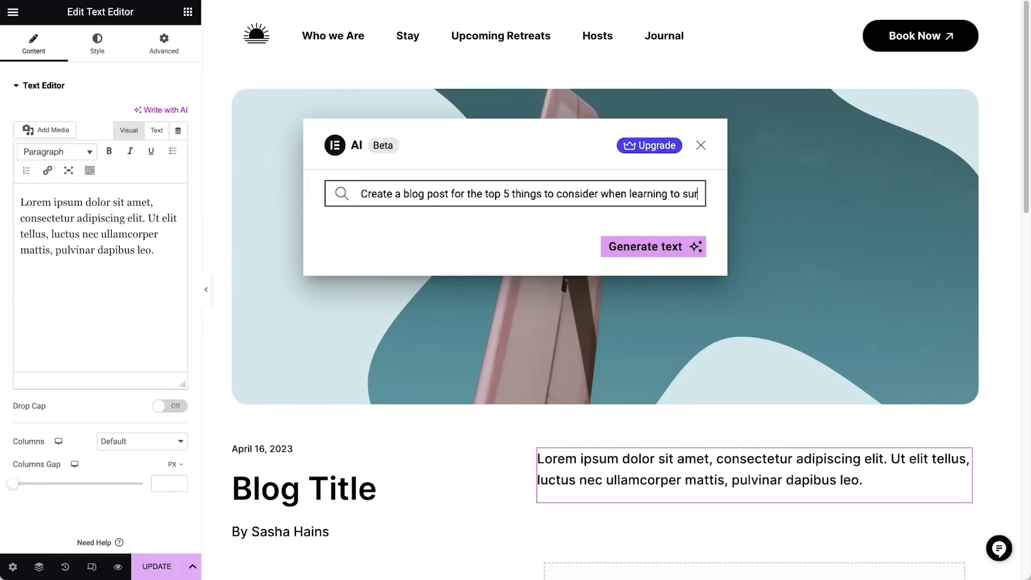
Step: Generate the top-5 surfing blog post with AI and insert it into the widget
left_click(652, 246)
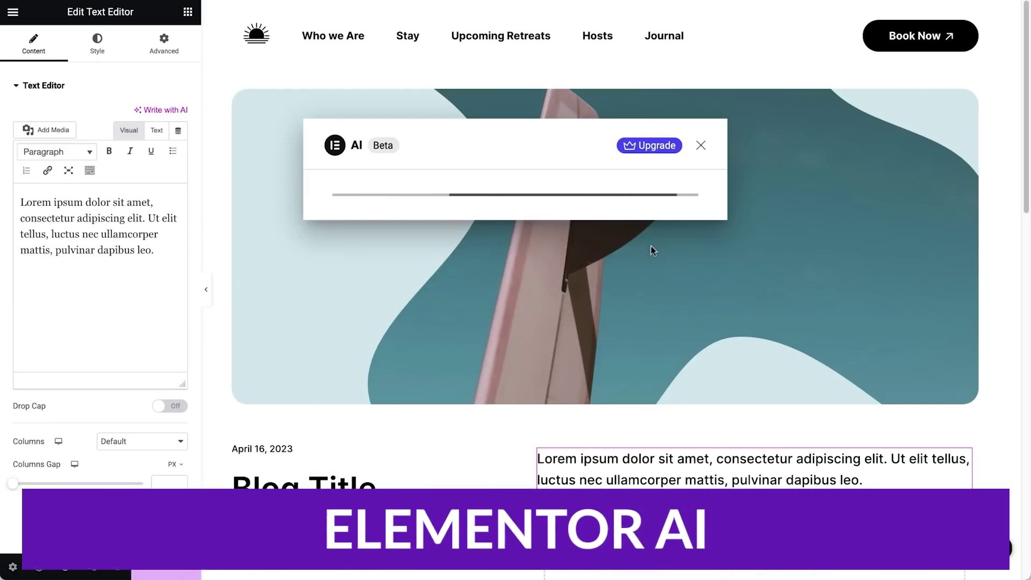
scroll(651, 246, "down", 3)
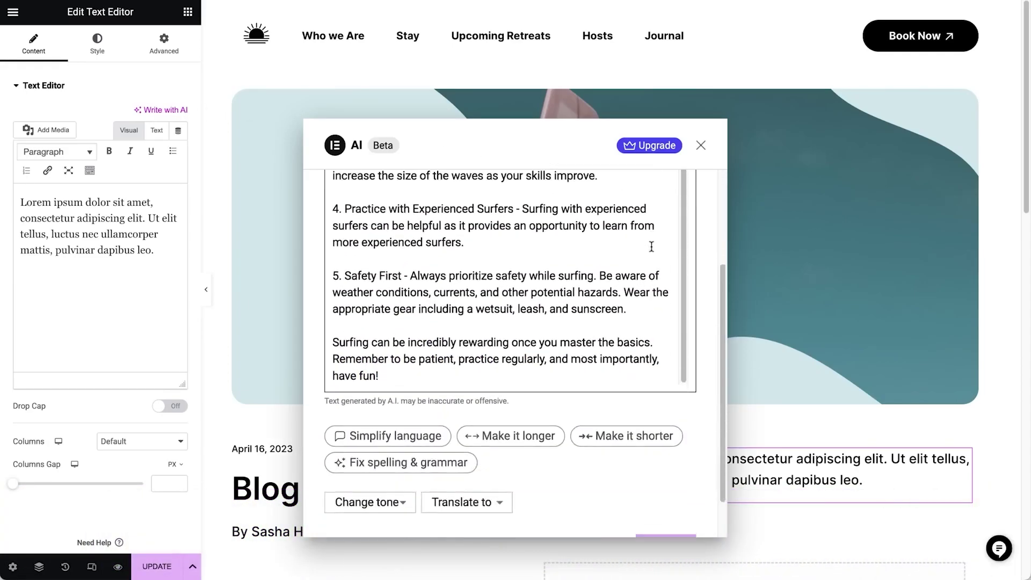
scroll(651, 246, "down", 2)
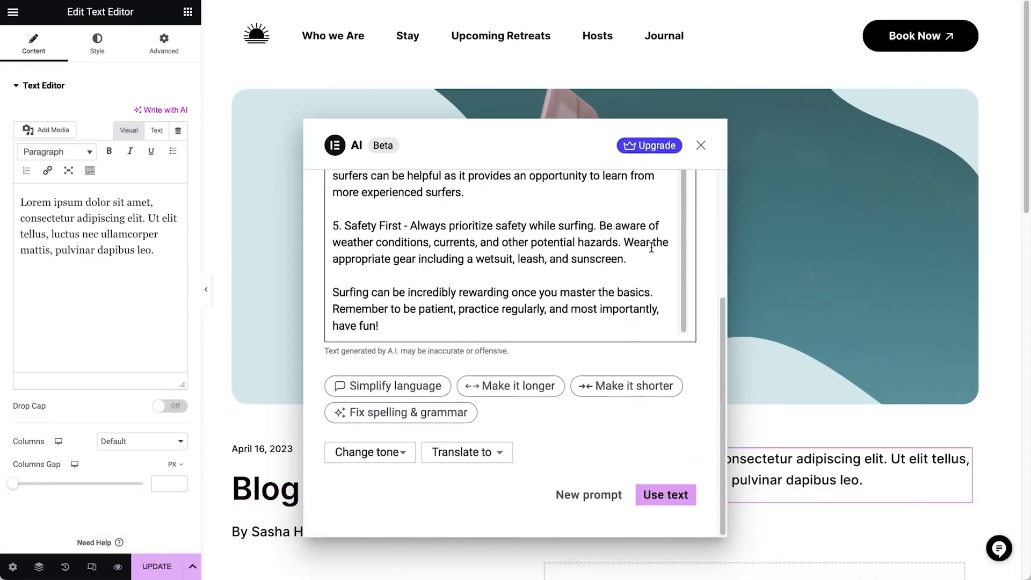
left_click(666, 494)
scroll(702, 426, "down", 3)
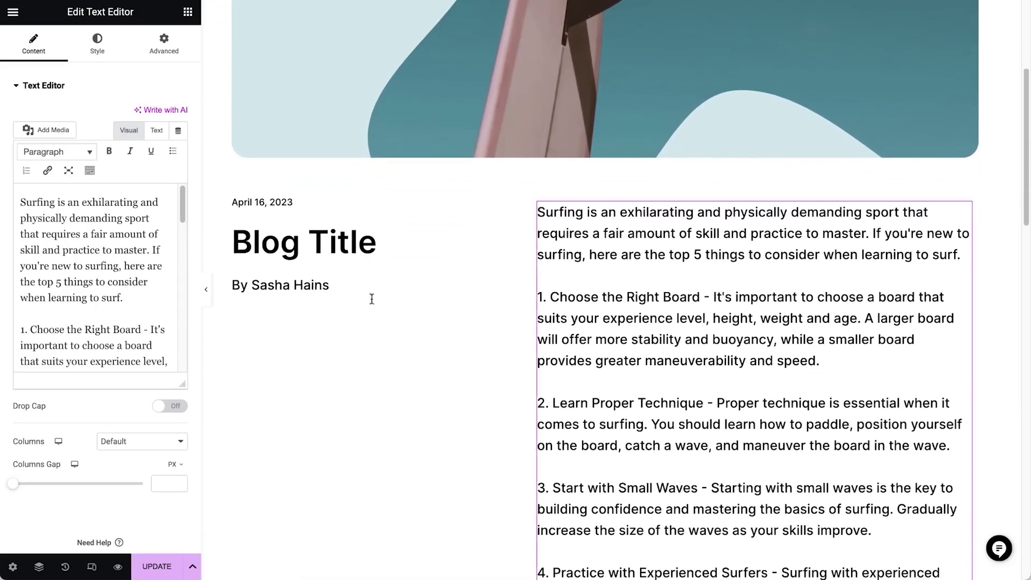
left_click(98, 260)
key("ctrl+a")
Step: Fill the post excerpt with a shortened AI summary of the surfing article
left_click(13, 567)
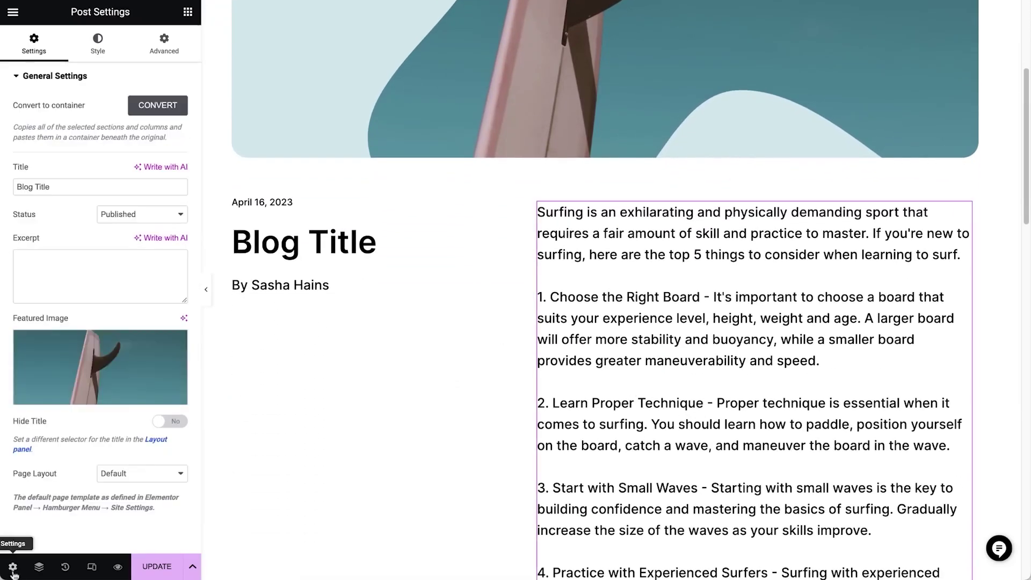
left_click(165, 238)
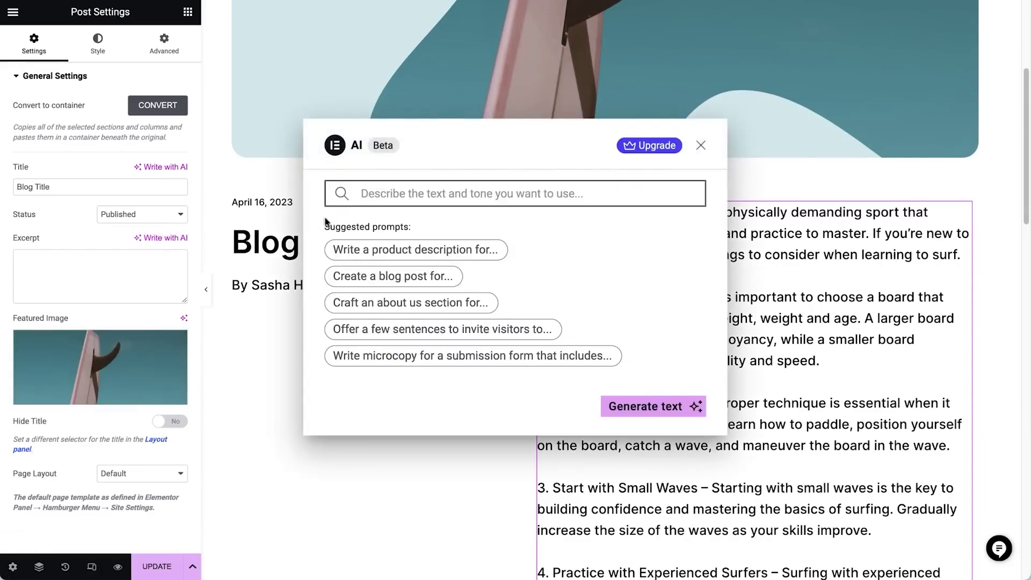
type("Summarize this: \"\"")
key("ctrl+v")
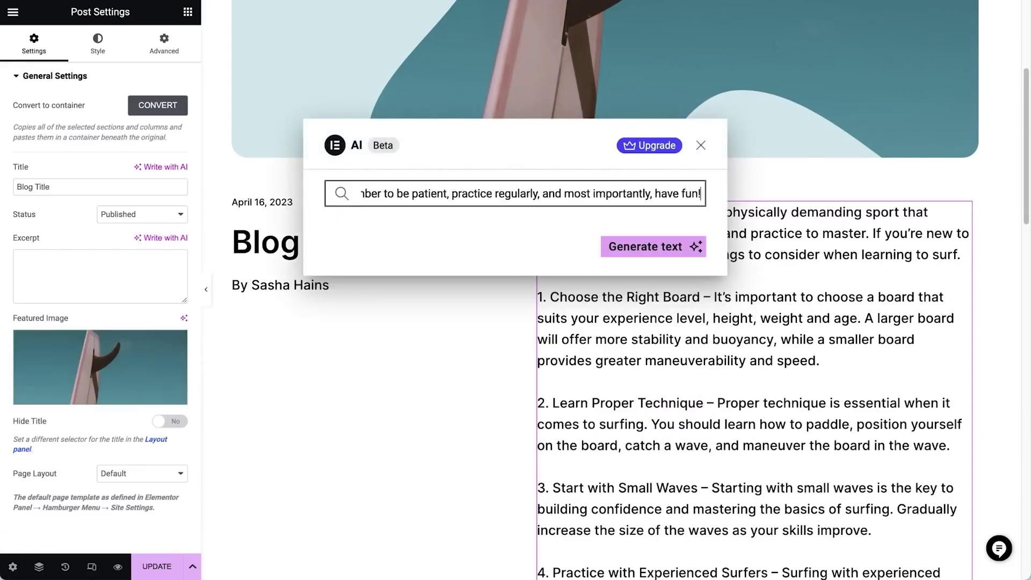
left_click(625, 249)
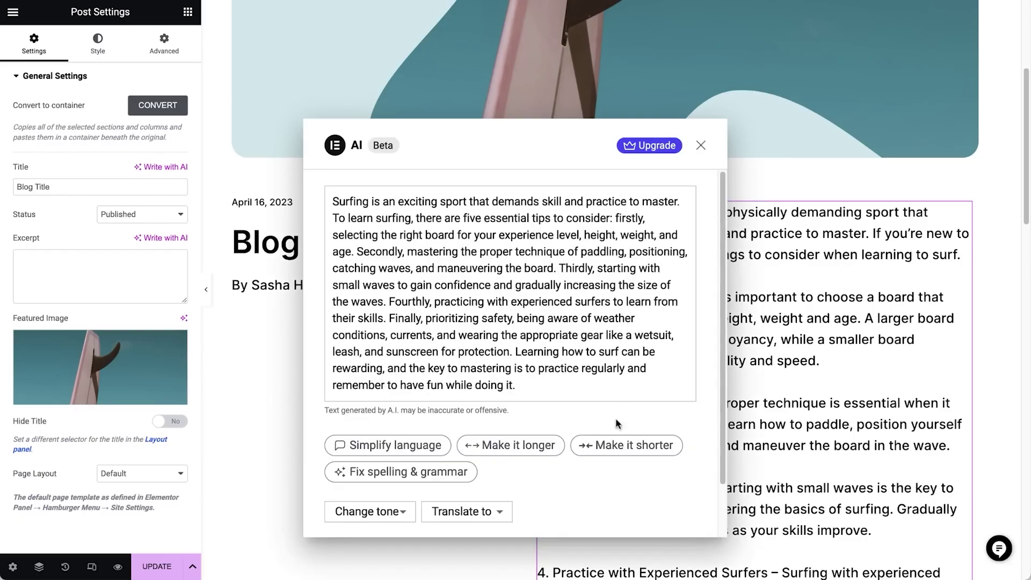
left_click(608, 444)
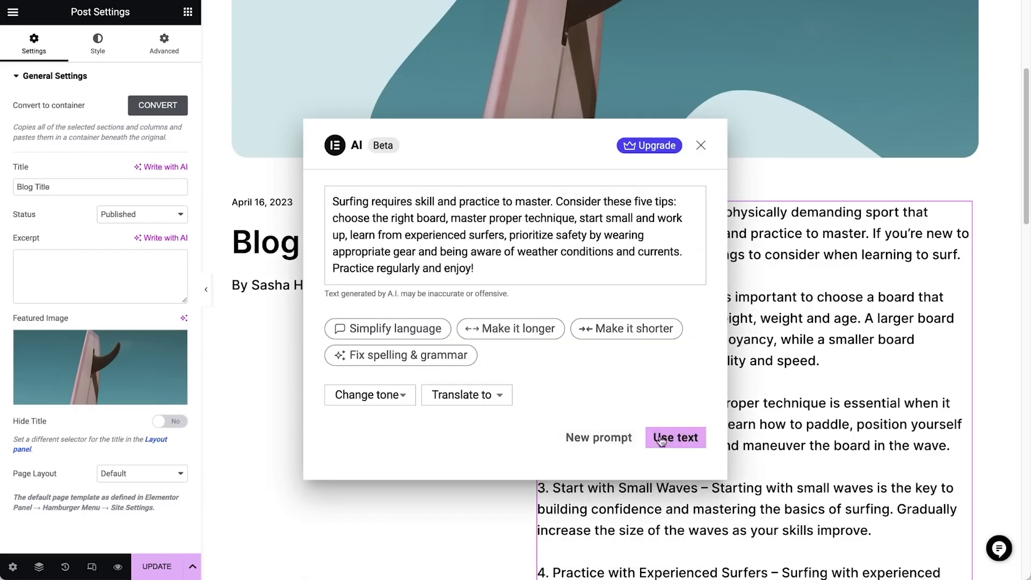
left_click(662, 441)
Step: Title the post "Surf like a pro with 5 expert tips and stay safe!" from the excerpt
left_click(148, 276)
key("ctrl+a")
key("ctrl+c")
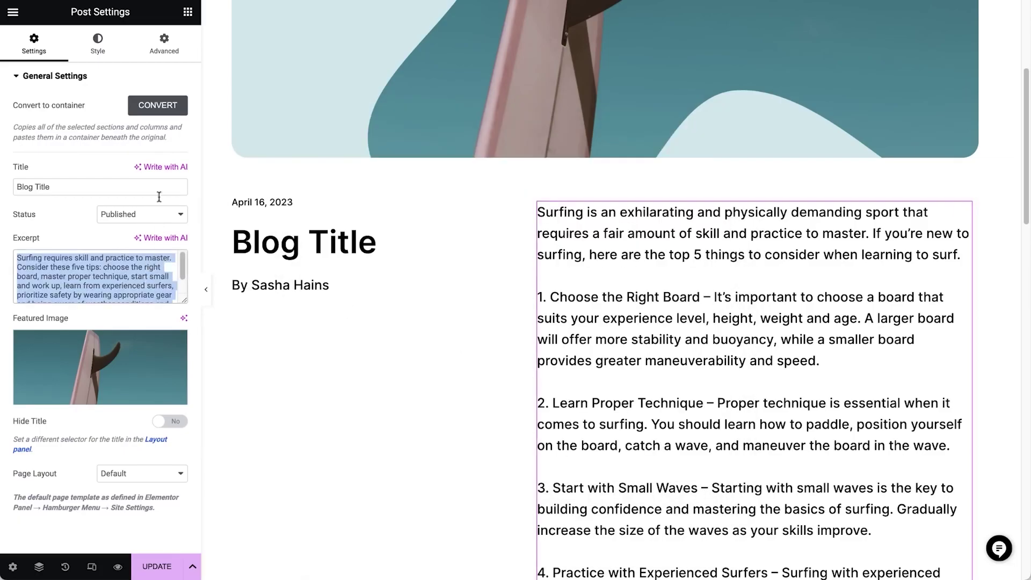
left_click(162, 167)
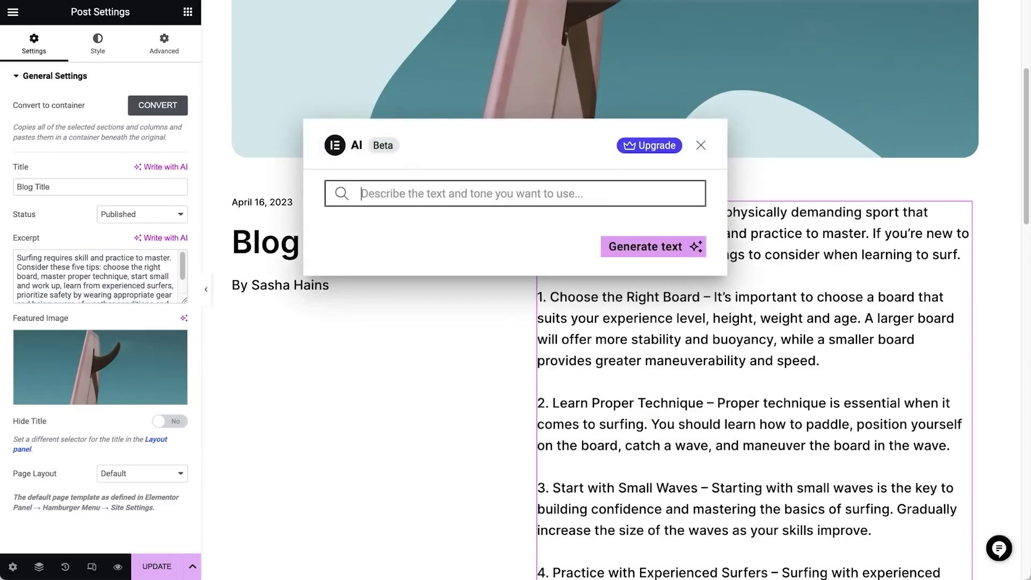
type("Create a blog title for")
key("ctrl+v")
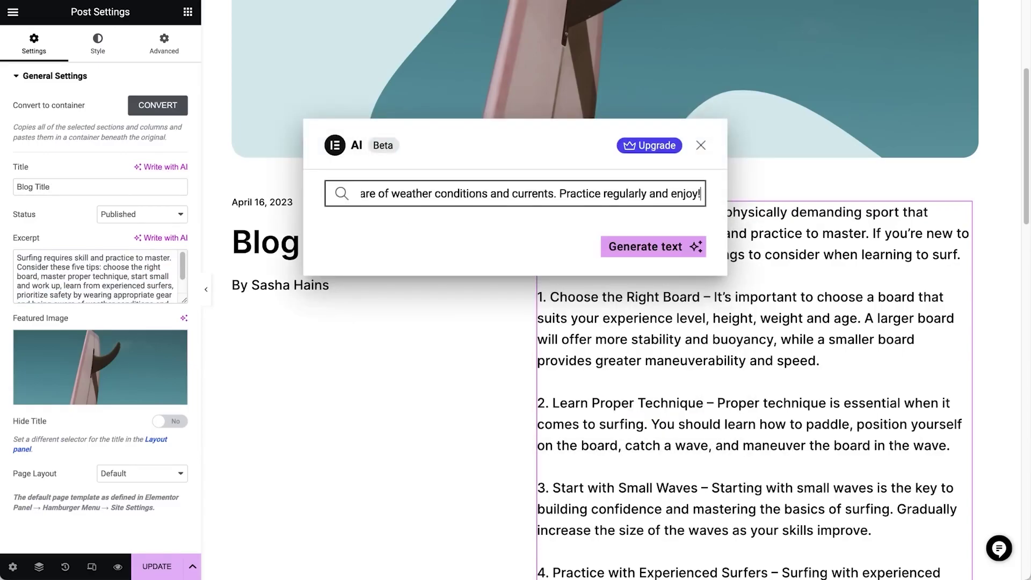
left_click(626, 250)
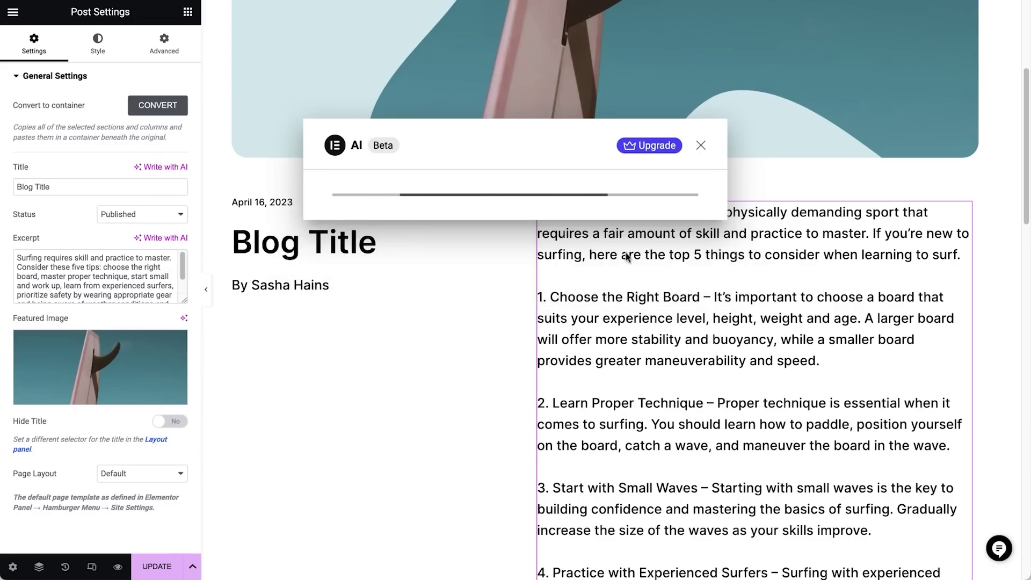
left_click(628, 313)
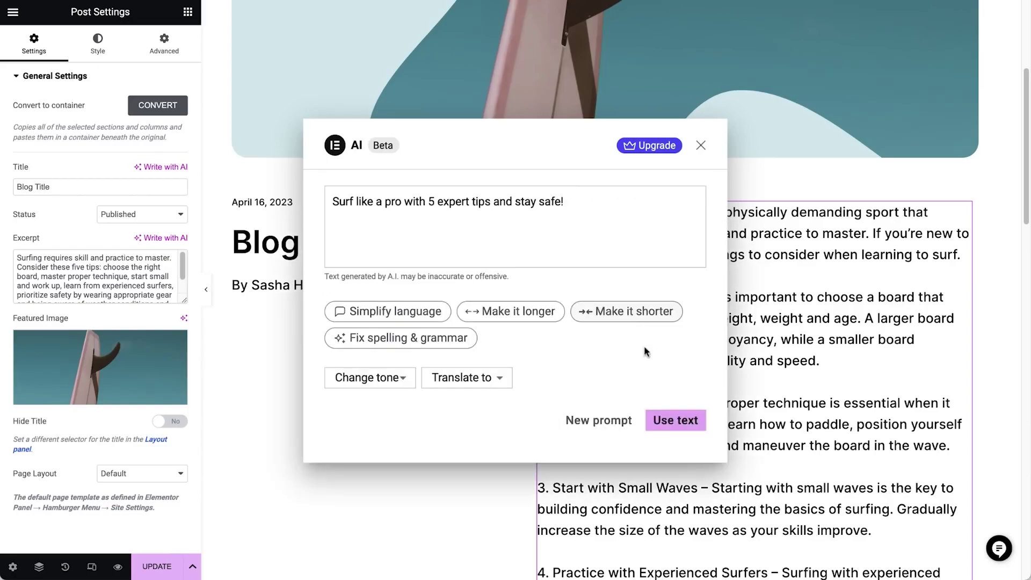
left_click(671, 422)
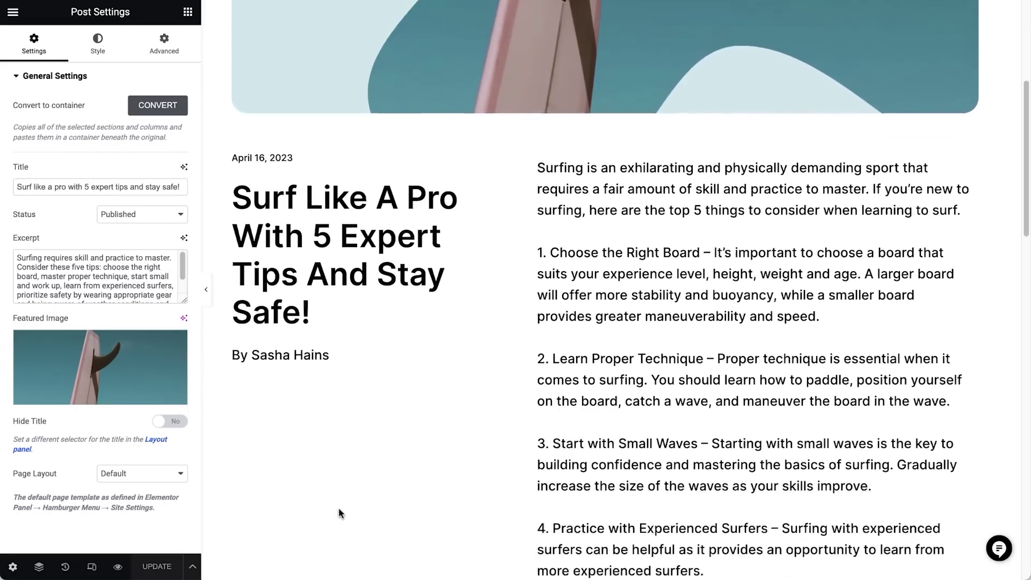
Step: Generate CSS making the SVG icon white, then prompt hiding the first host-card image on hover
scroll(339, 507, "down", 3)
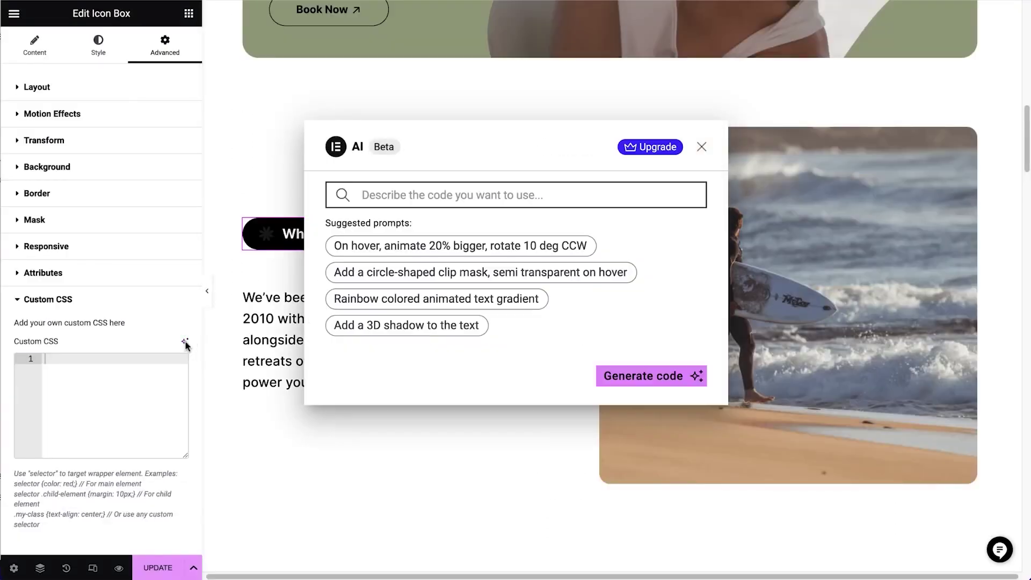
type("Make the SVG Icon white")
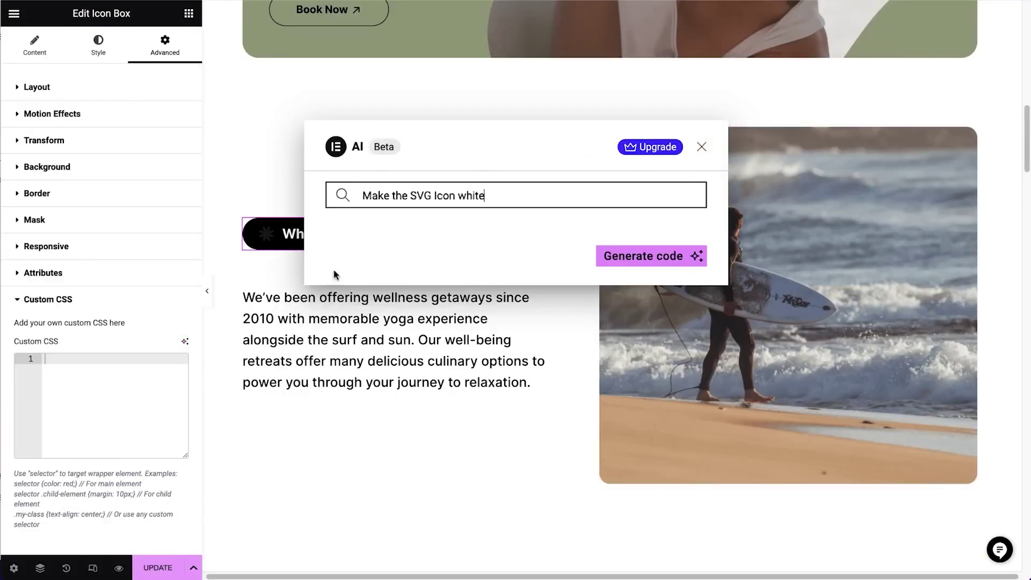
left_click(621, 257)
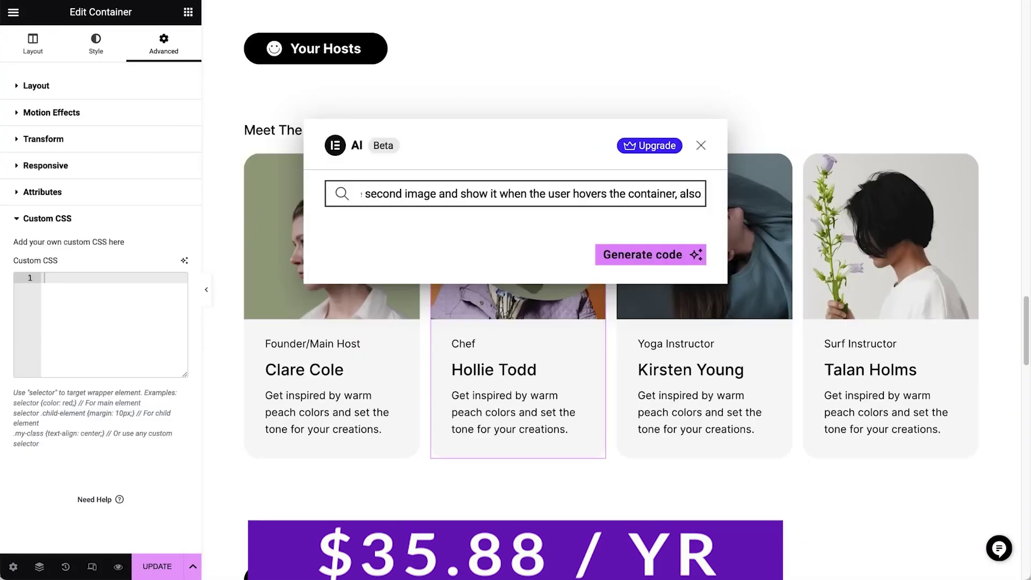
type("hide the first image")
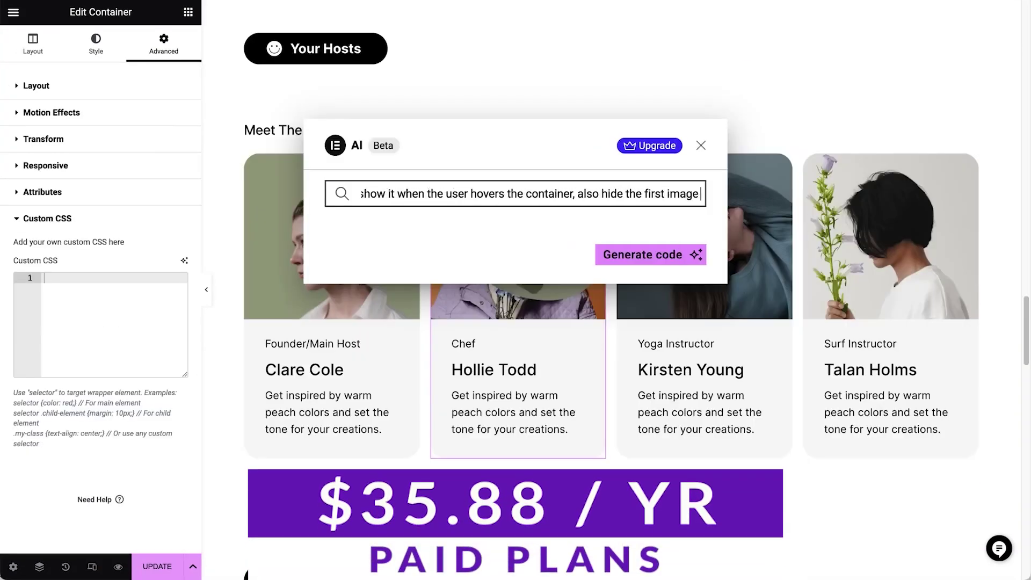
type(" while the second one is visible")
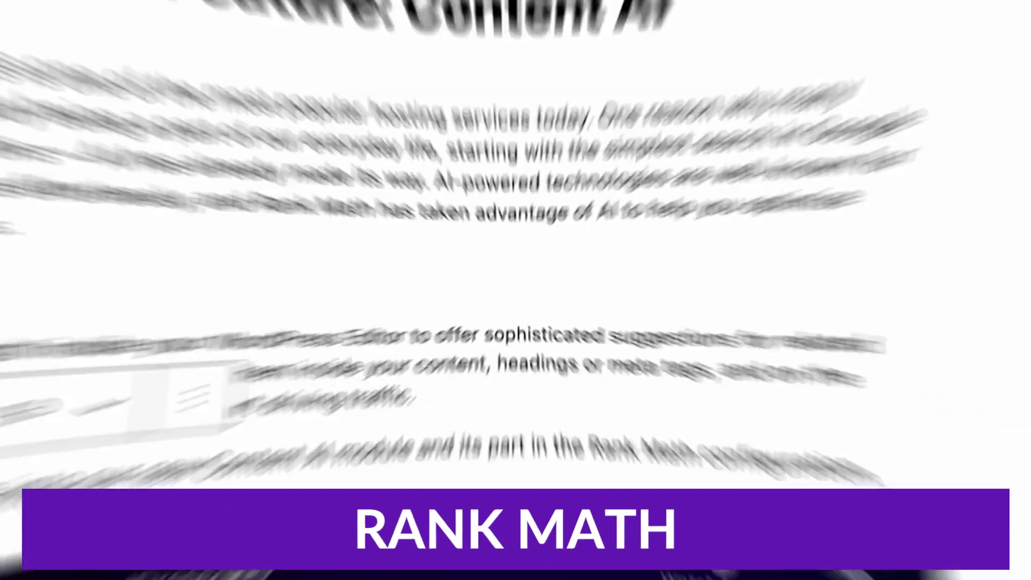
Step: Add a "What Is Rank Math?" heading block to the post
scroll(913, 322, "down", 2)
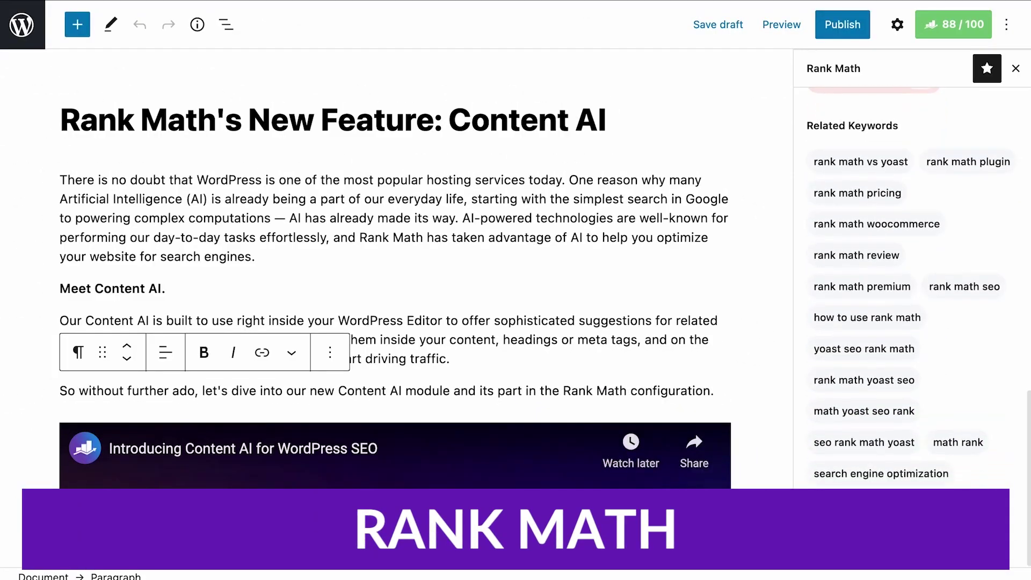
scroll(944, 135, "up", 10)
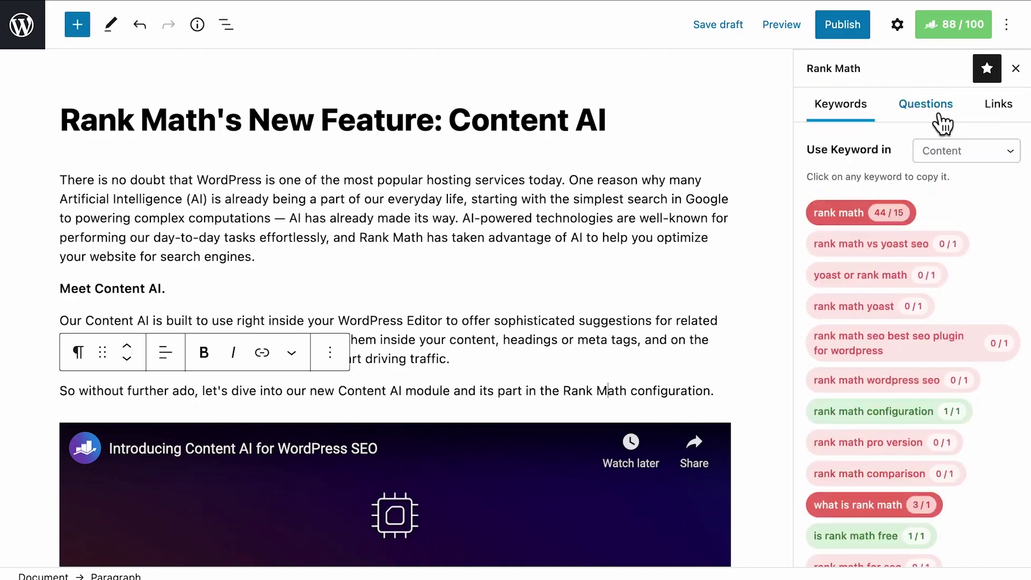
scroll(793, 343, "down", 10)
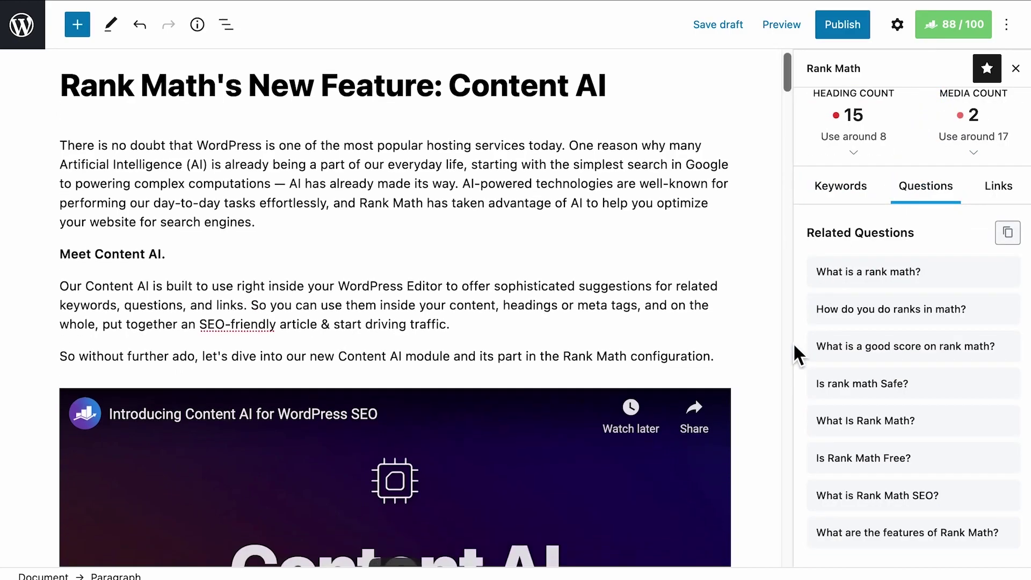
key("Return")
type("/")
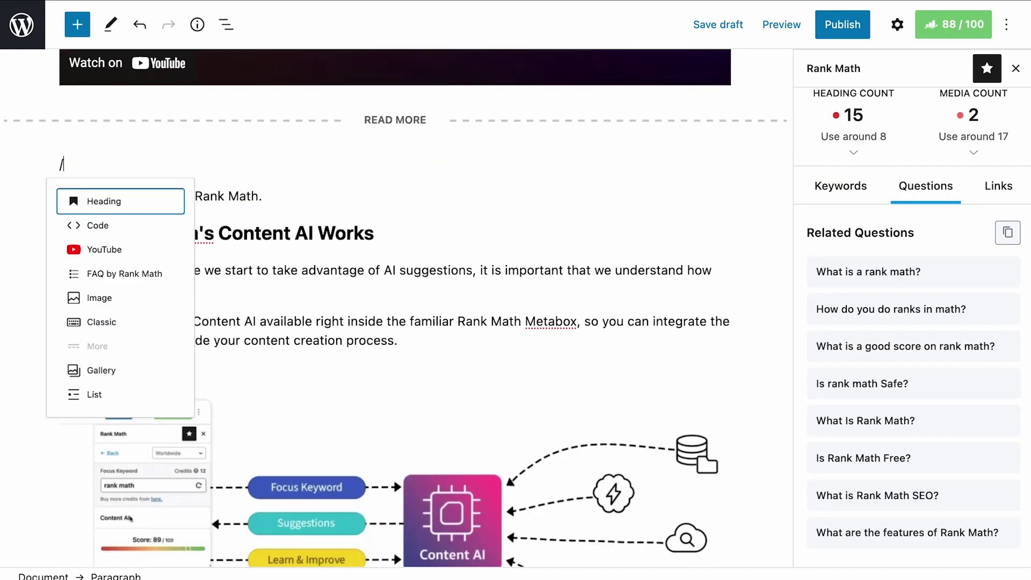
left_click(130, 204)
type("What Is Rank Math?")
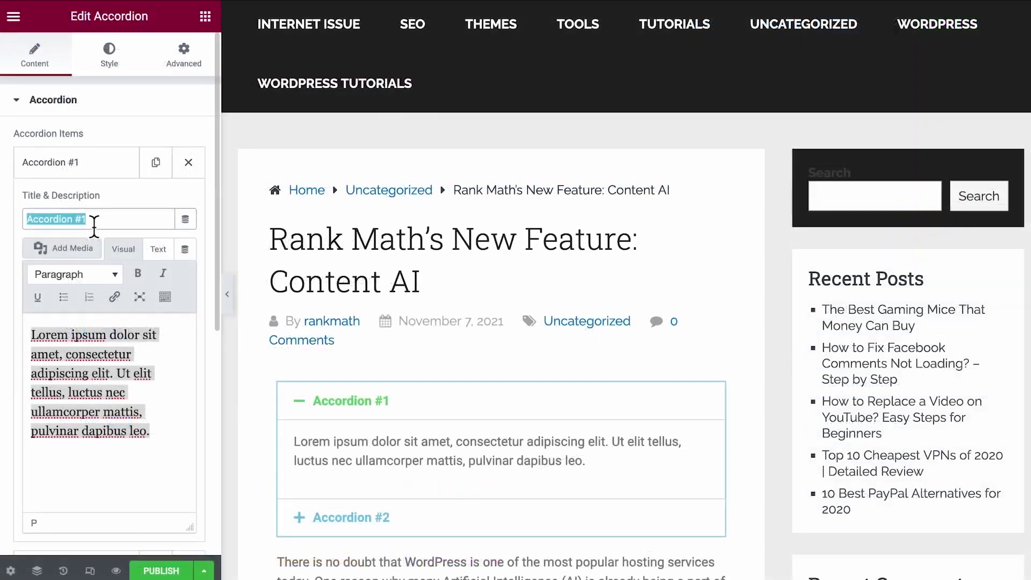
Step: Paste Rank Math's related questions as an FAQ block below the intro line
type("What Is Rank Math?")
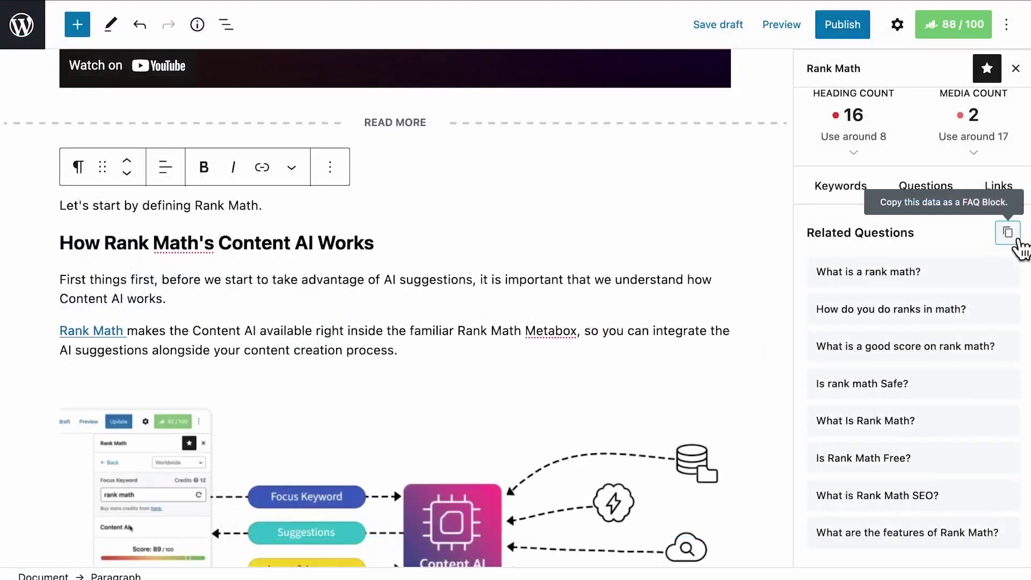
left_click(1010, 236)
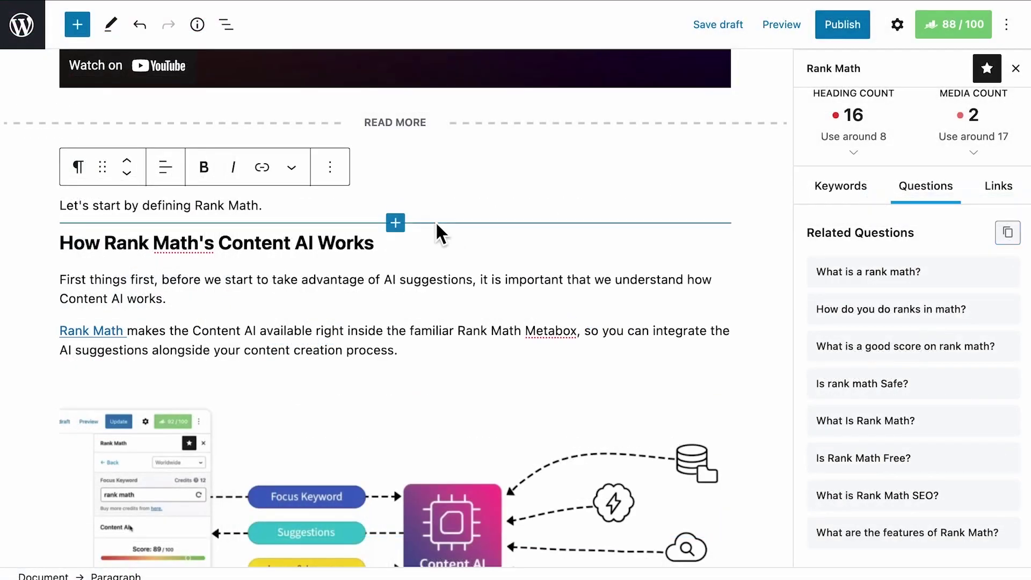
left_click(350, 205)
key("Return")
right_click(247, 210)
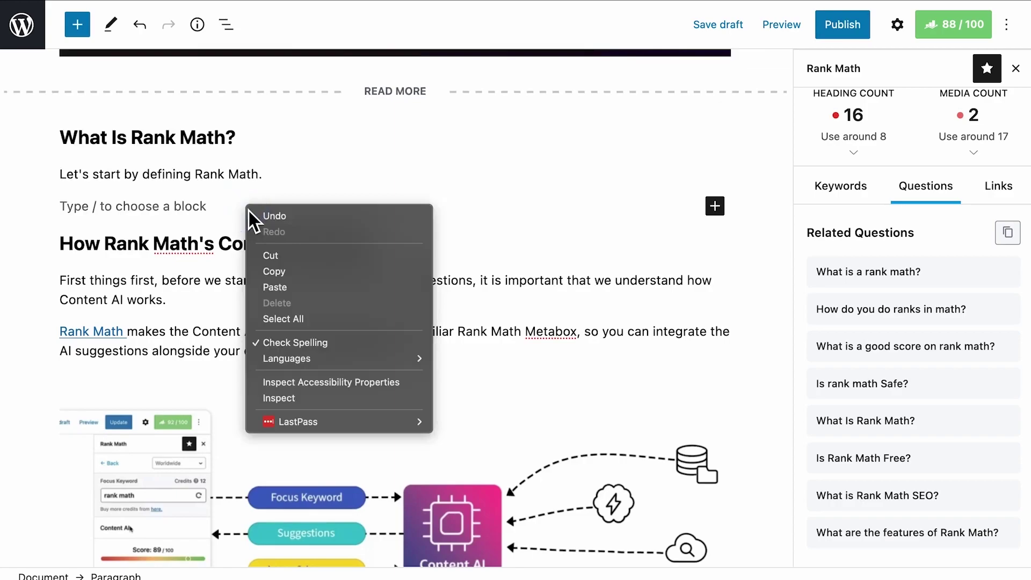
left_click(288, 288)
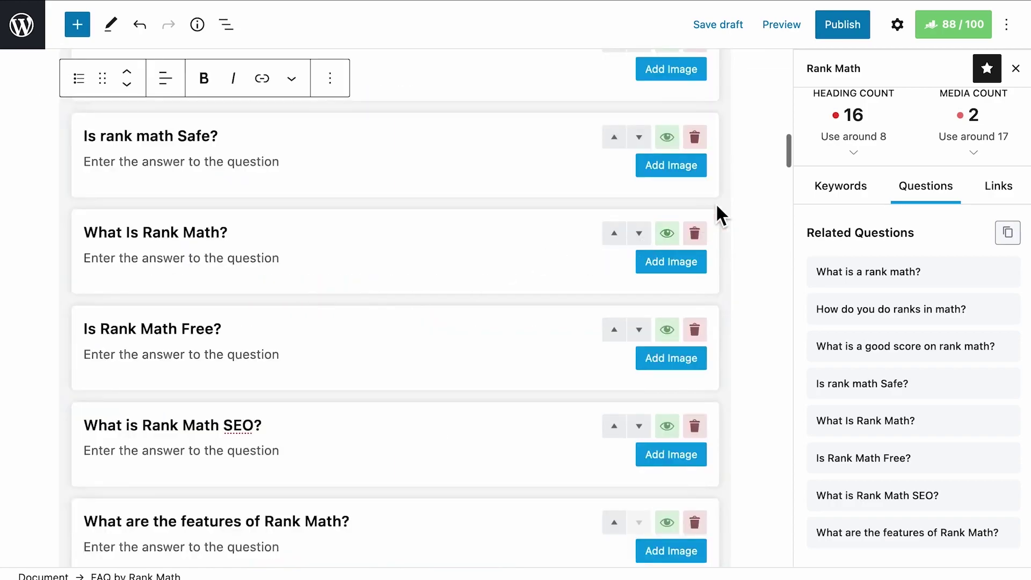
scroll(761, 171, "up", 5)
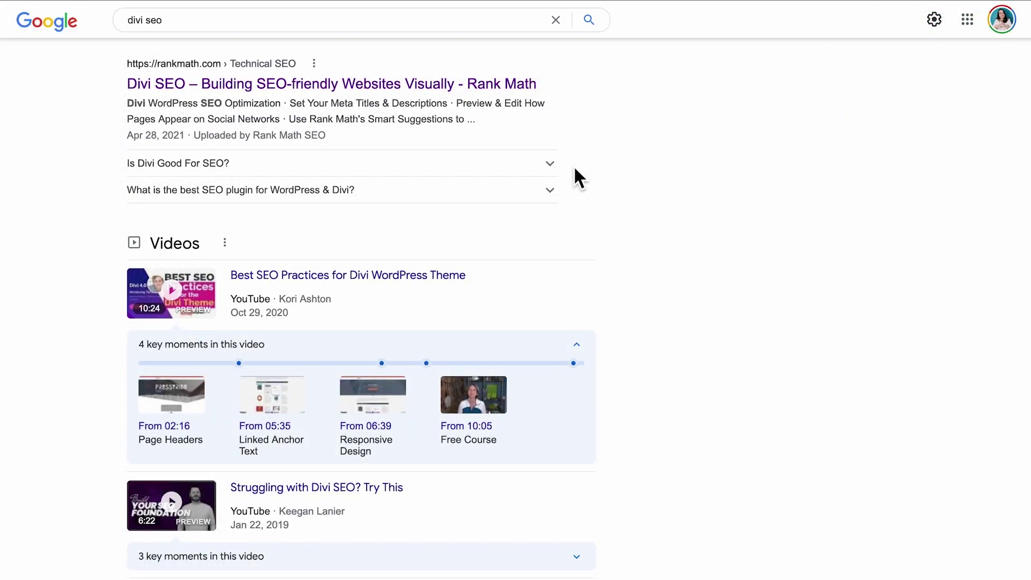
left_click(560, 171)
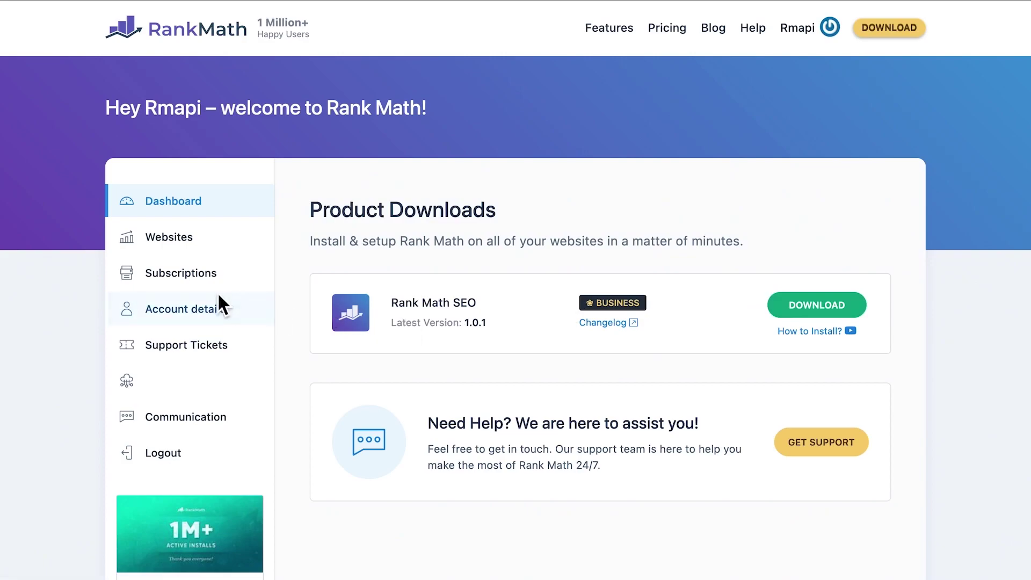
Step: Check the account's linked websites, then start the $199.00 Business plan checkout
left_click(221, 246)
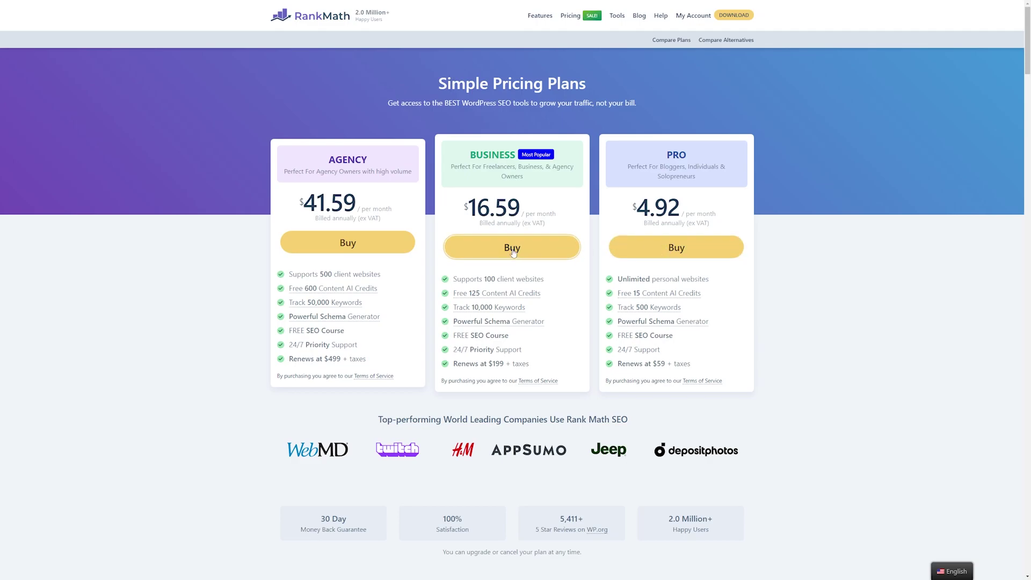
left_click(512, 251)
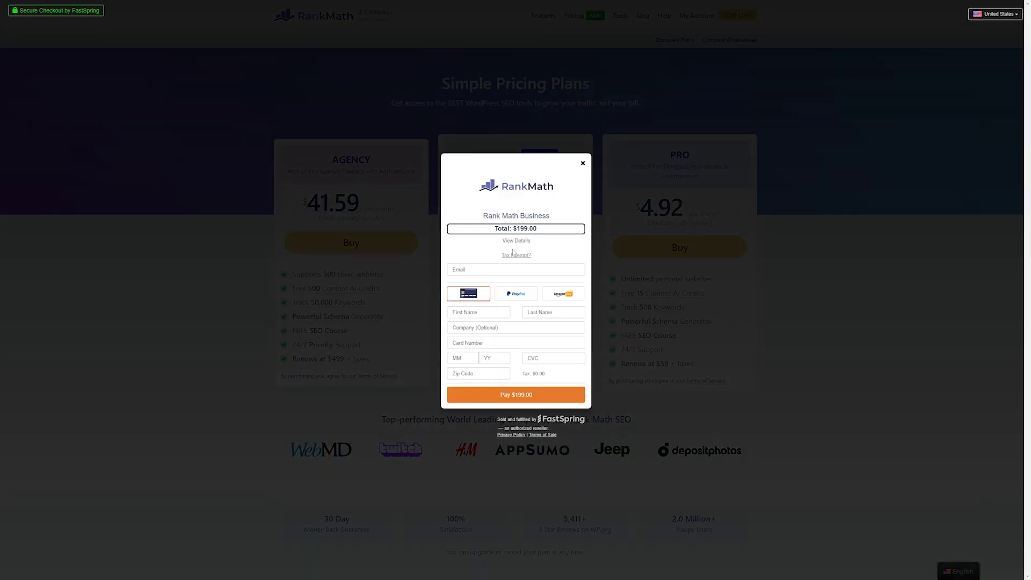